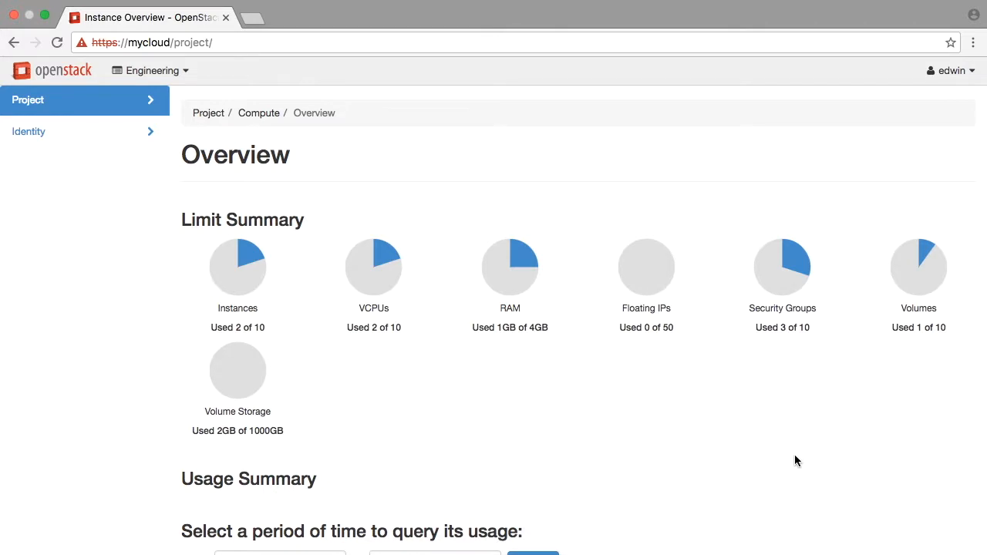
Step: Start launching a new instance from the project's compute instances and name it web
left_click(118, 106)
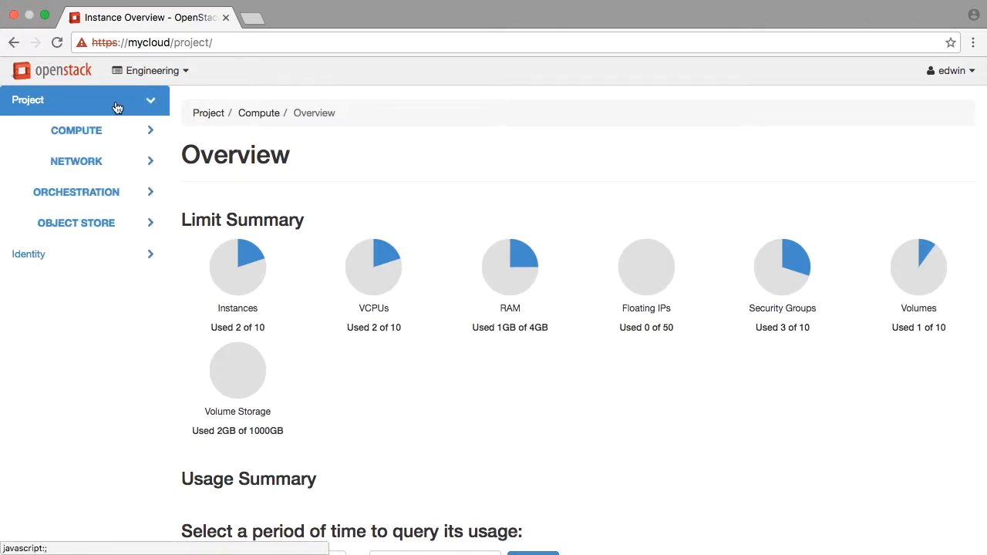
left_click(121, 131)
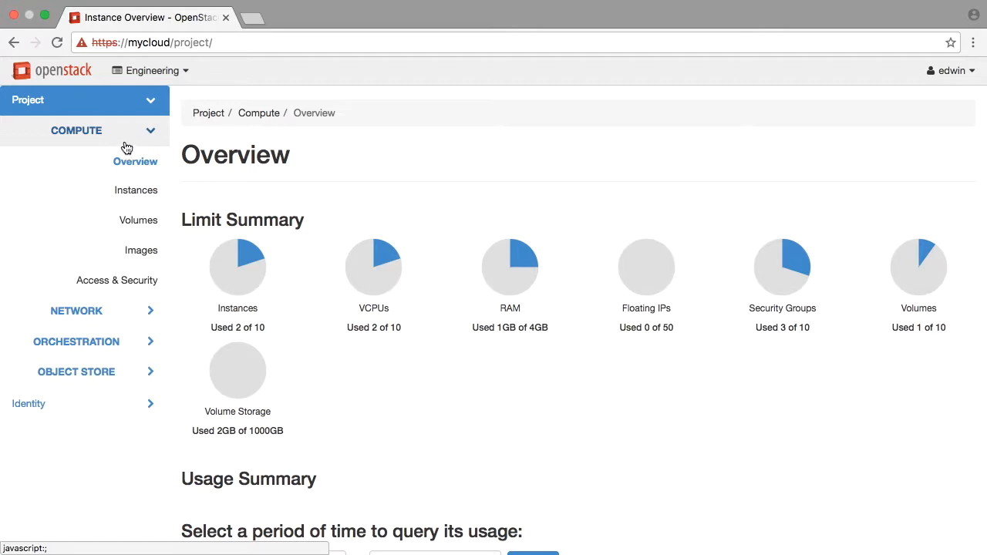
left_click(133, 188)
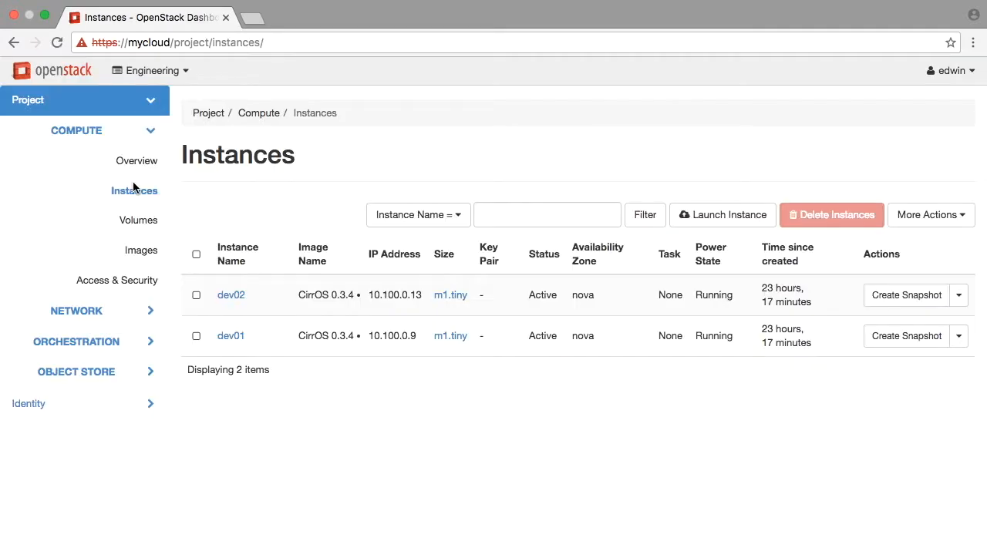
left_click(694, 215)
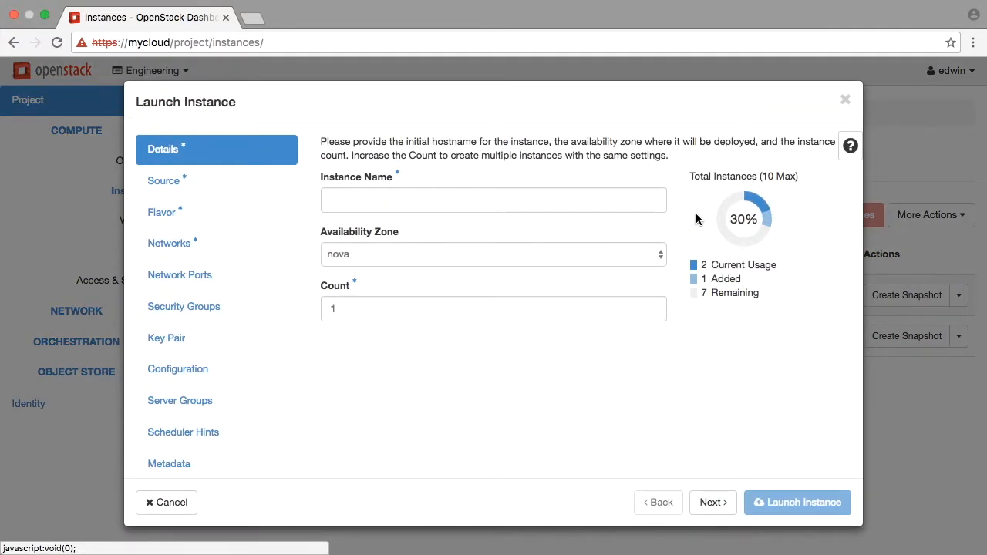
left_click(606, 204)
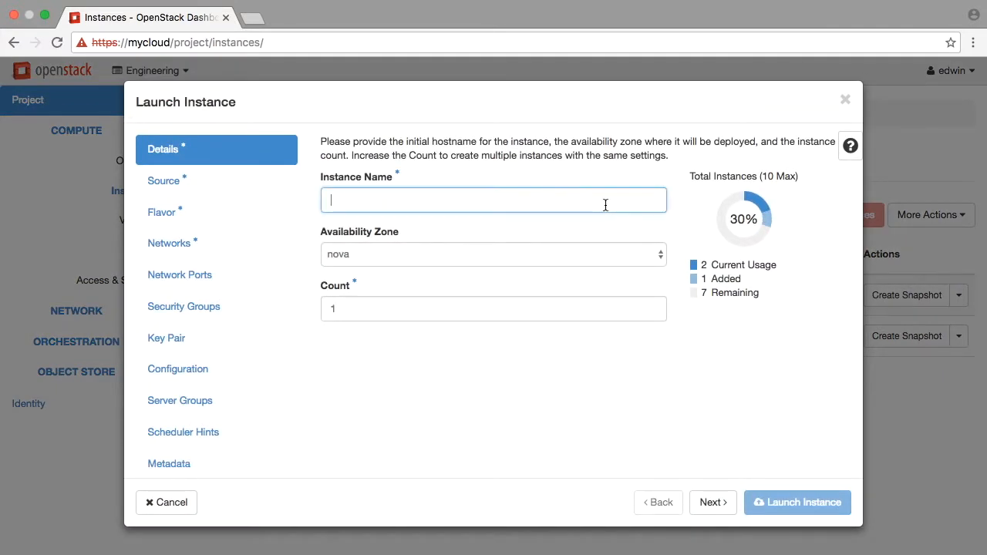
type("web")
left_click(652, 306)
left_click(653, 307)
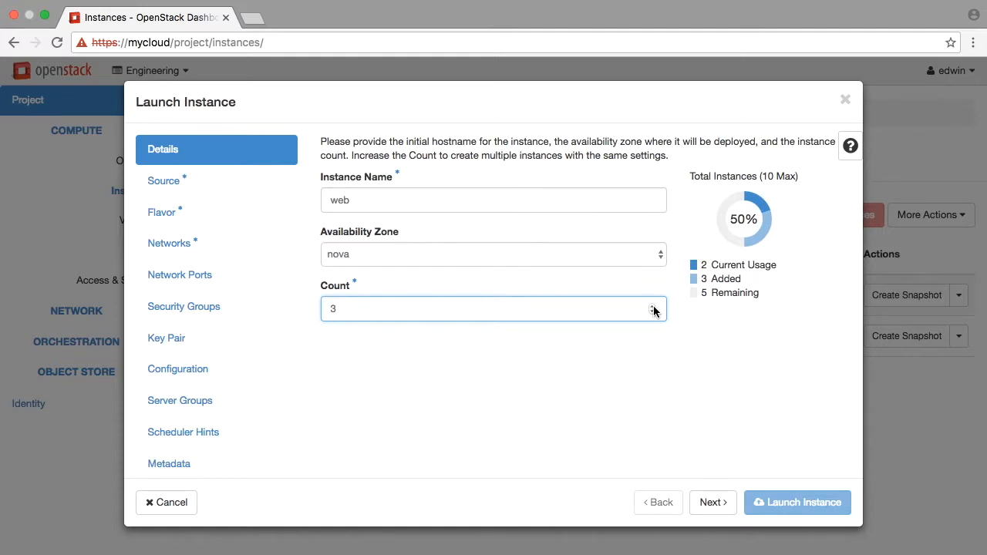
left_click(652, 315)
left_click(651, 313)
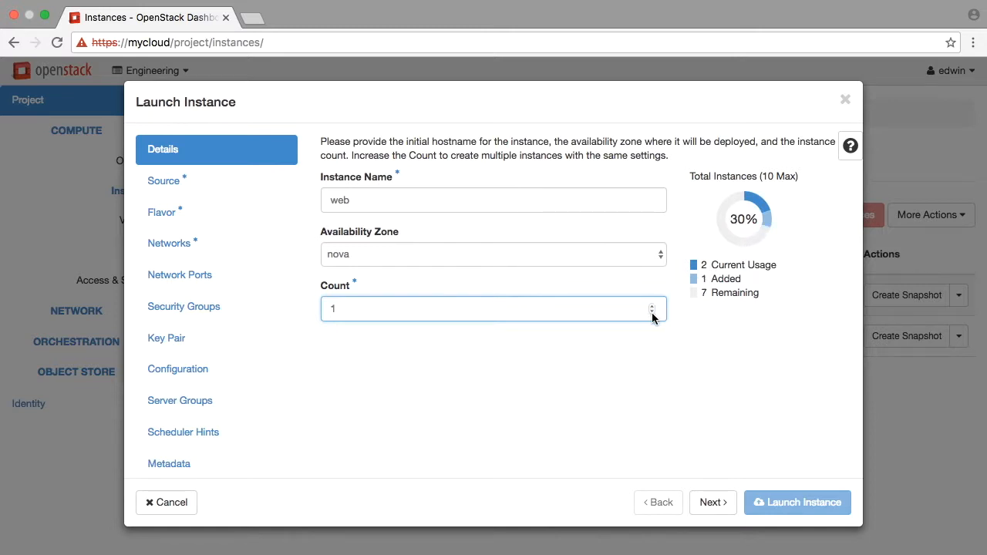
Step: Set the instance's boot source to Image without creating a new volume
left_click(714, 503)
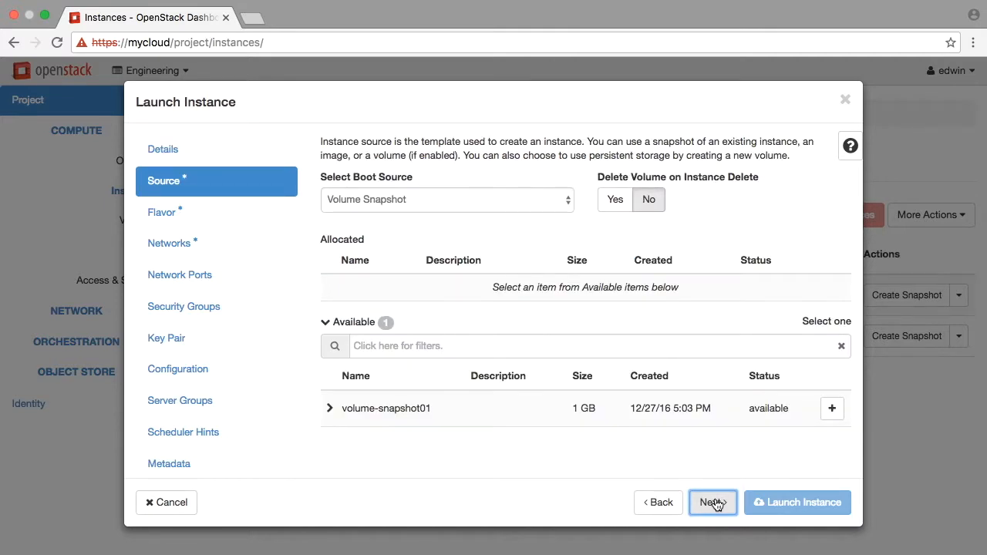
left_click(556, 203)
left_click(542, 162)
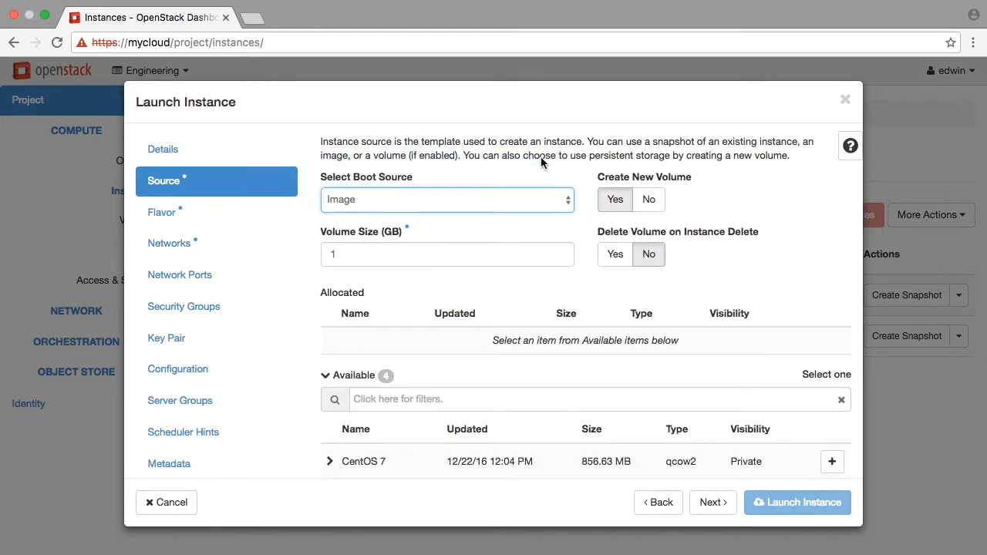
left_click(647, 200)
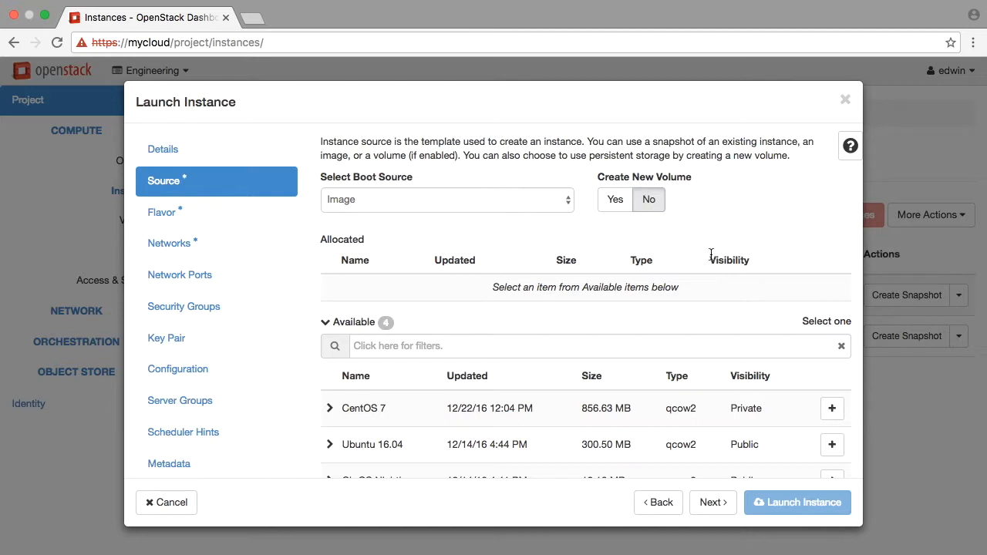
Step: Filter the available images by cirros, allocate CirrOS 0.3.4 as the instance source, and check its details
left_click(833, 408)
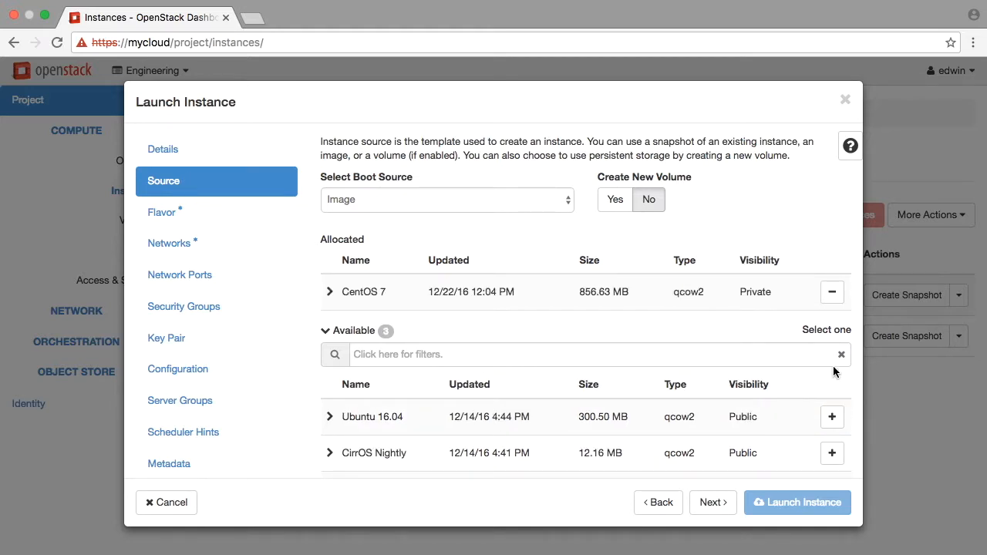
left_click(832, 292)
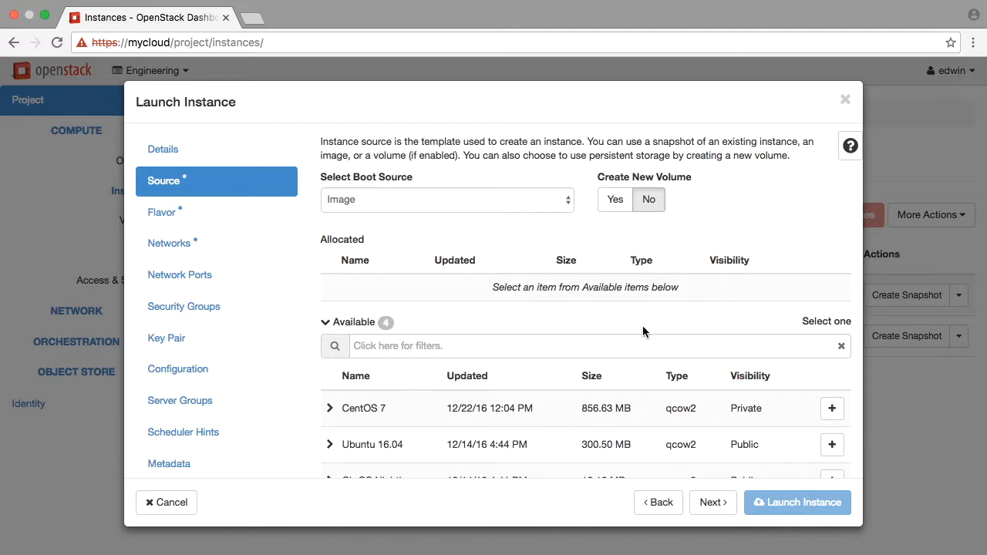
left_click(620, 339)
type("cirros")
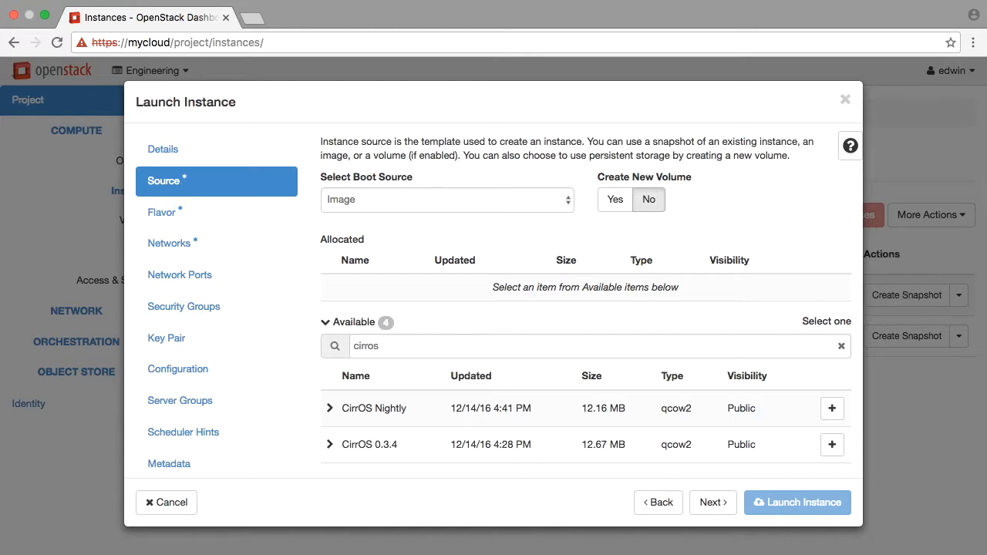
left_click(832, 445)
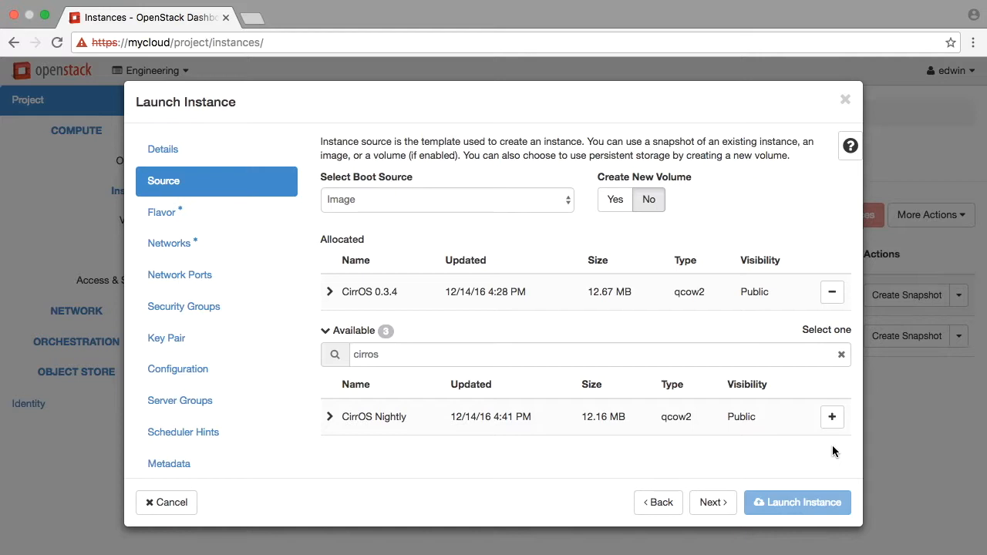
left_click(329, 292)
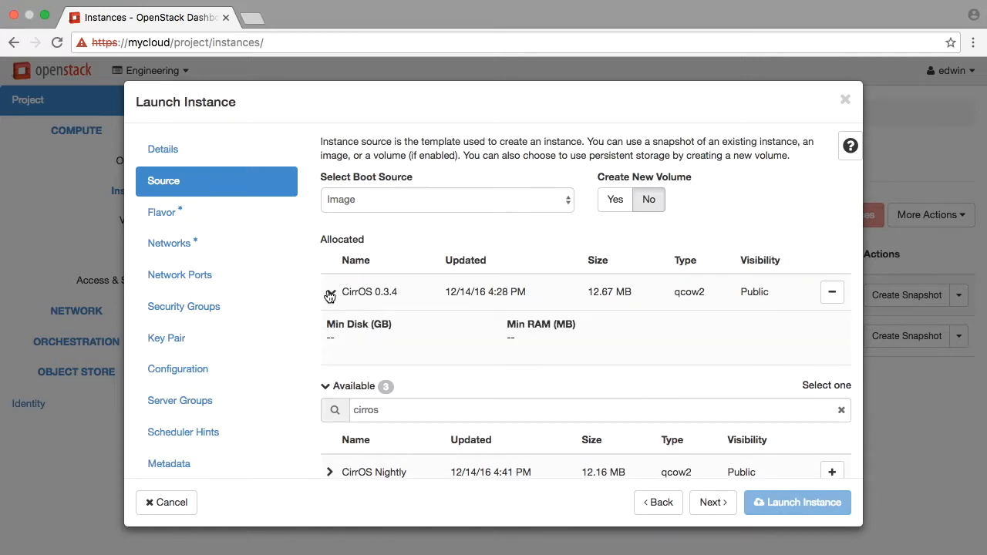
left_click(329, 293)
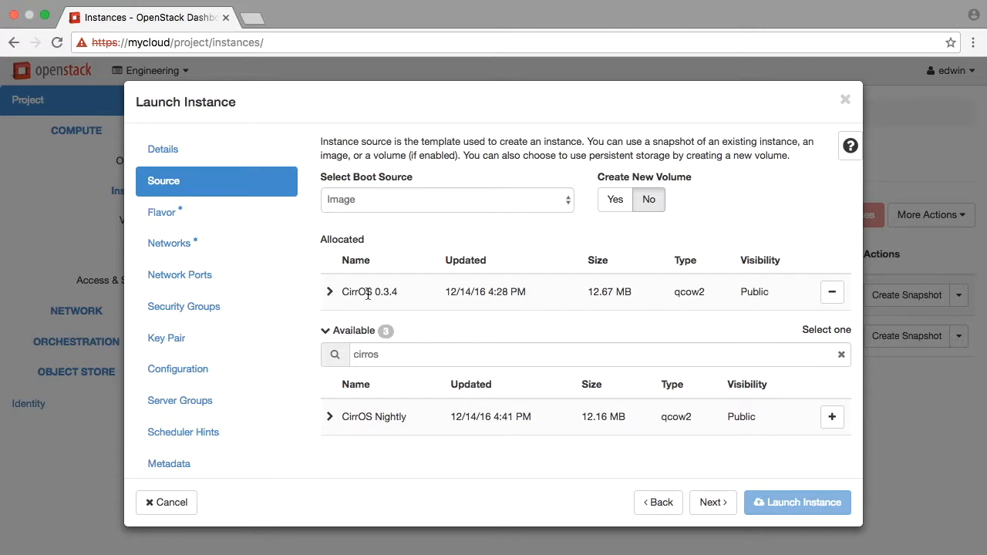
Step: Filter the available flavors by tiny and allocate m1.tiny to the instance
left_click(711, 502)
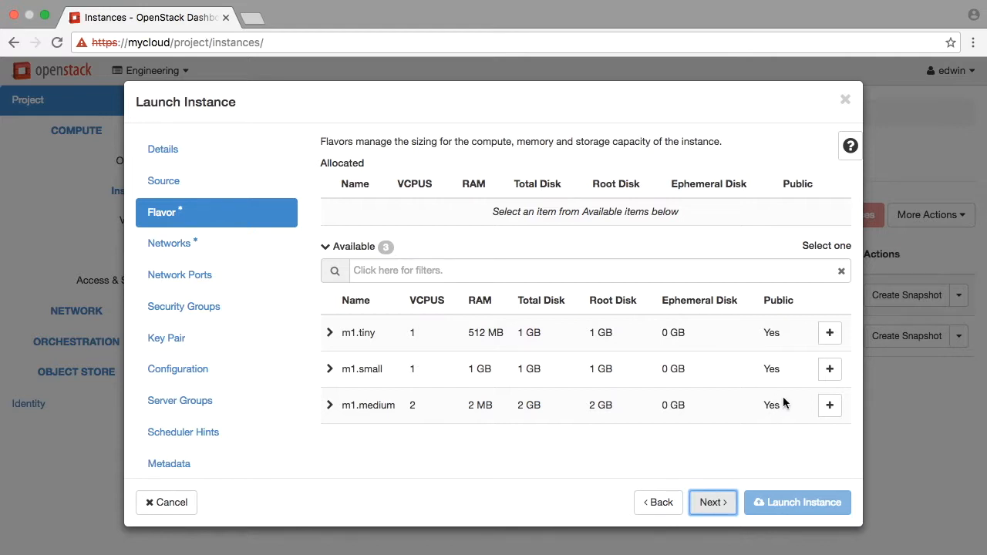
left_click(824, 374)
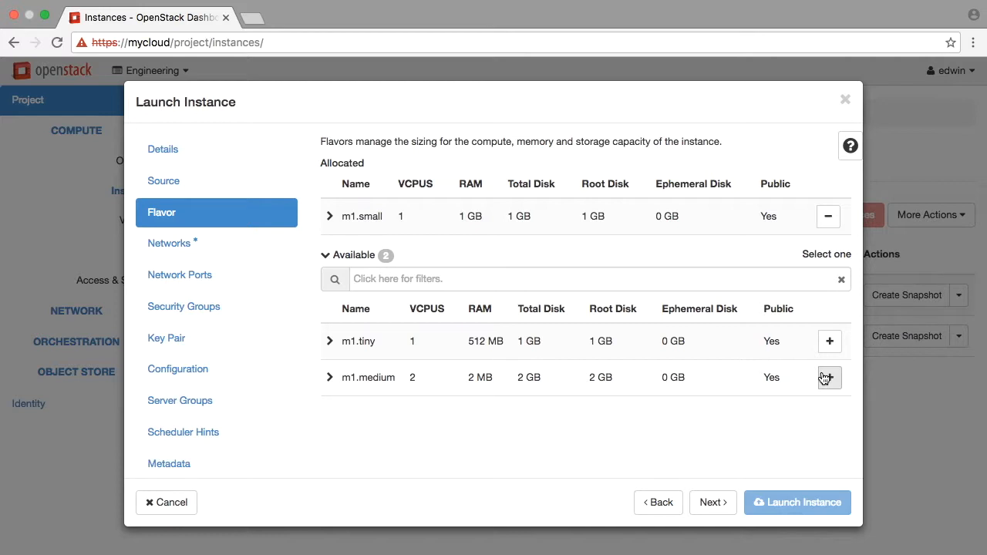
left_click(827, 222)
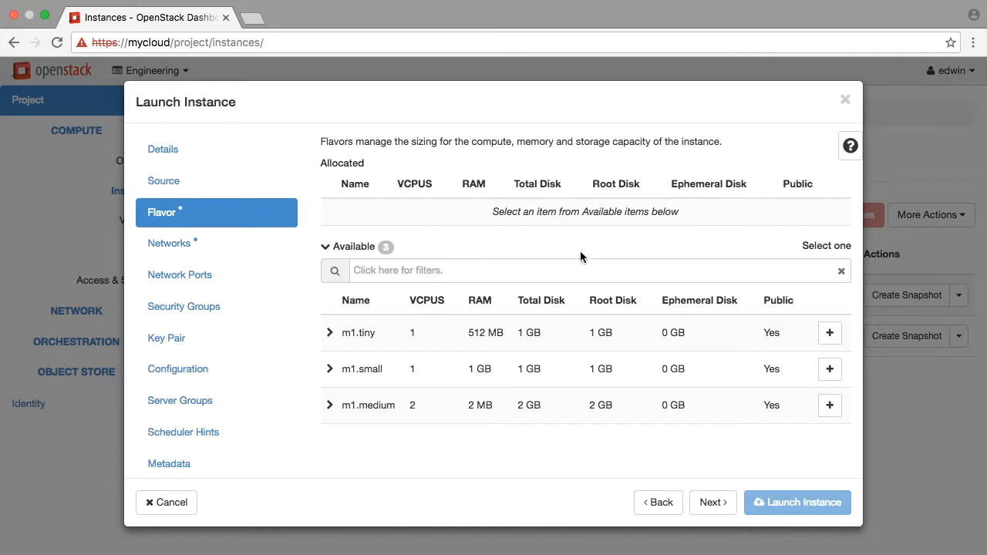
left_click(562, 269)
type("tiny")
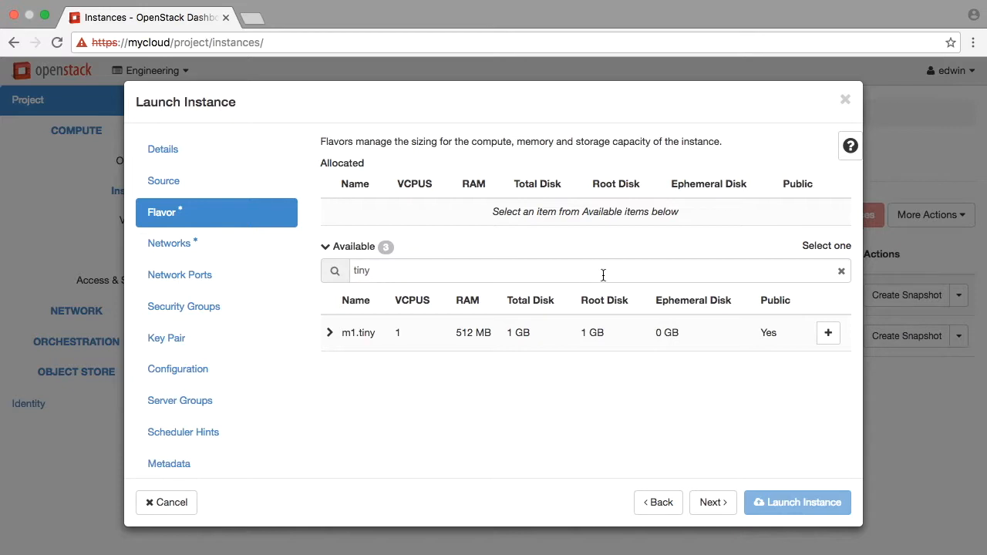
left_click(827, 333)
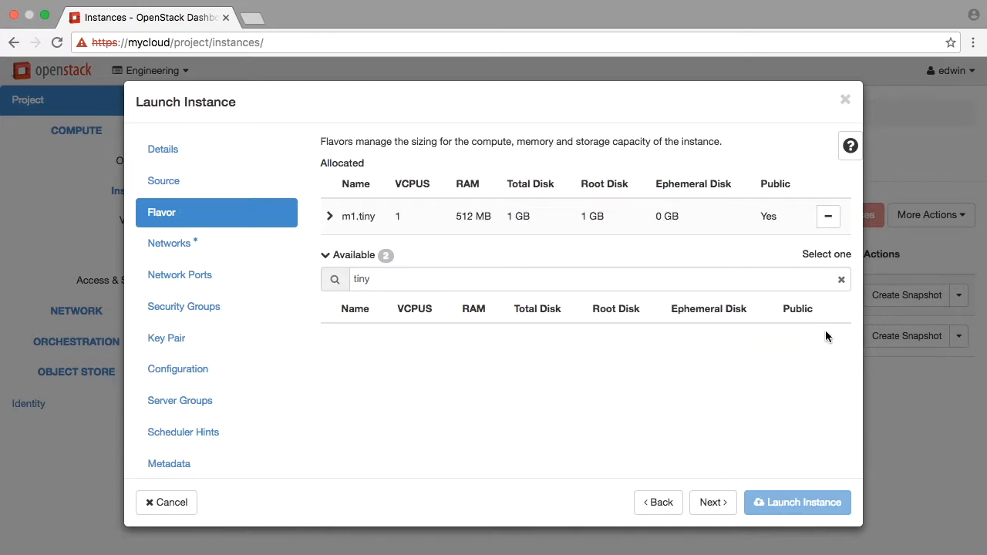
Step: Assign only the Private network to the instance, taking Internal back out of the allocated networks
left_click(720, 502)
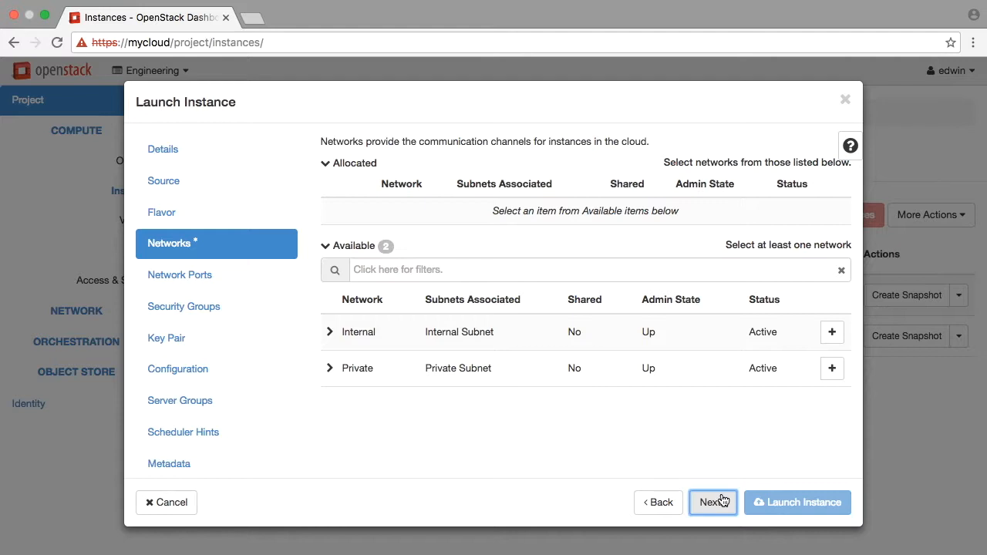
left_click(832, 331)
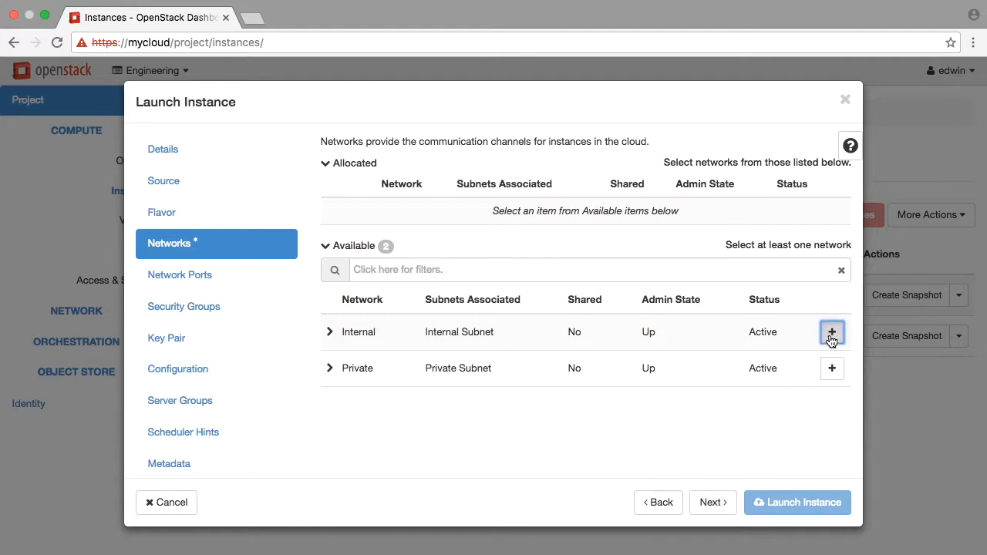
left_click(831, 341)
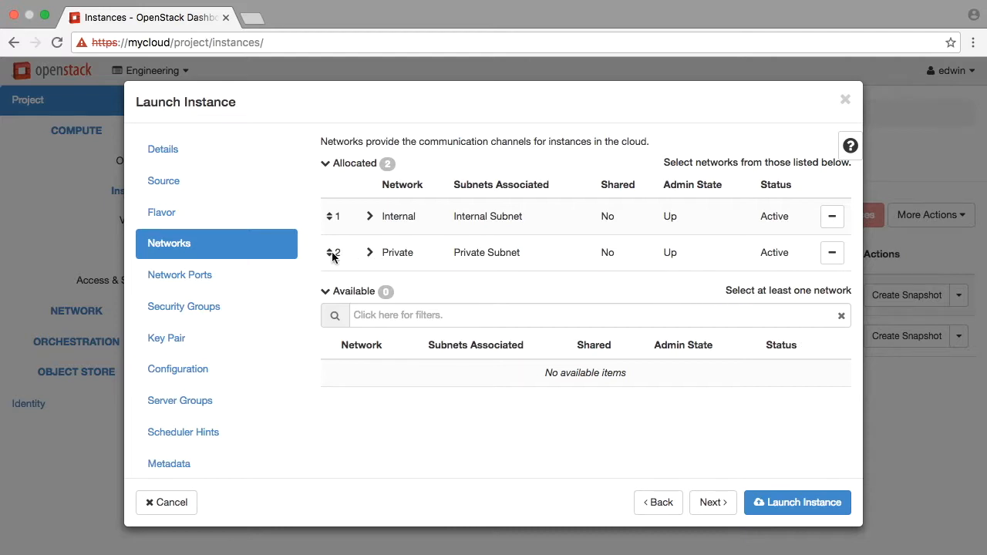
left_click_drag(328, 256, 326, 209)
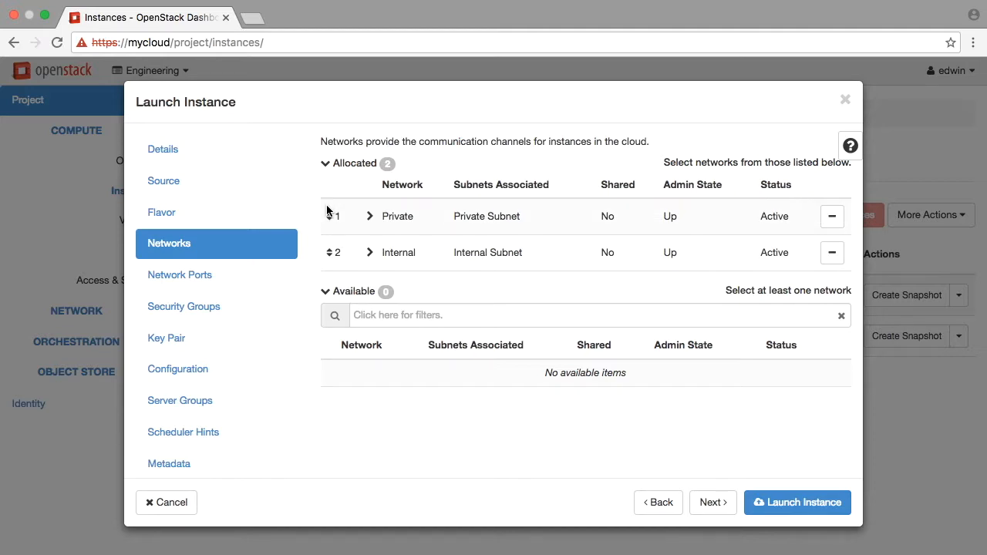
left_click(830, 259)
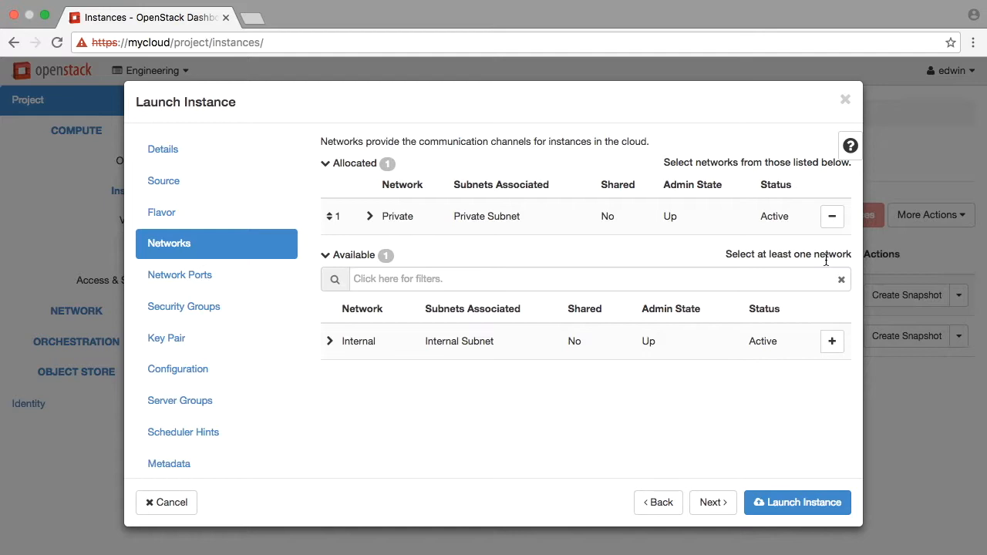
Step: Skip the network ports and allocate the web security group alongside default, leaving remote unallocated
left_click(717, 503)
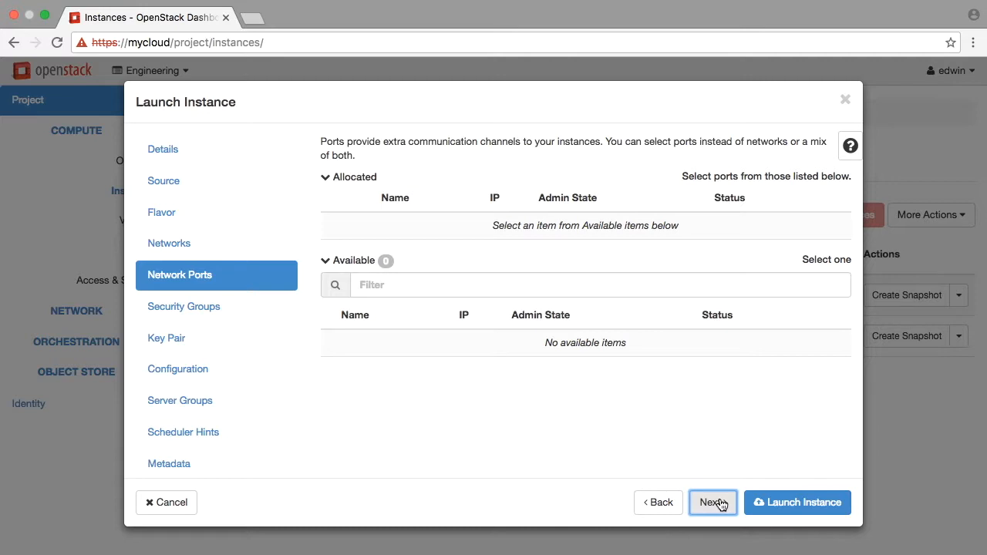
left_click(717, 502)
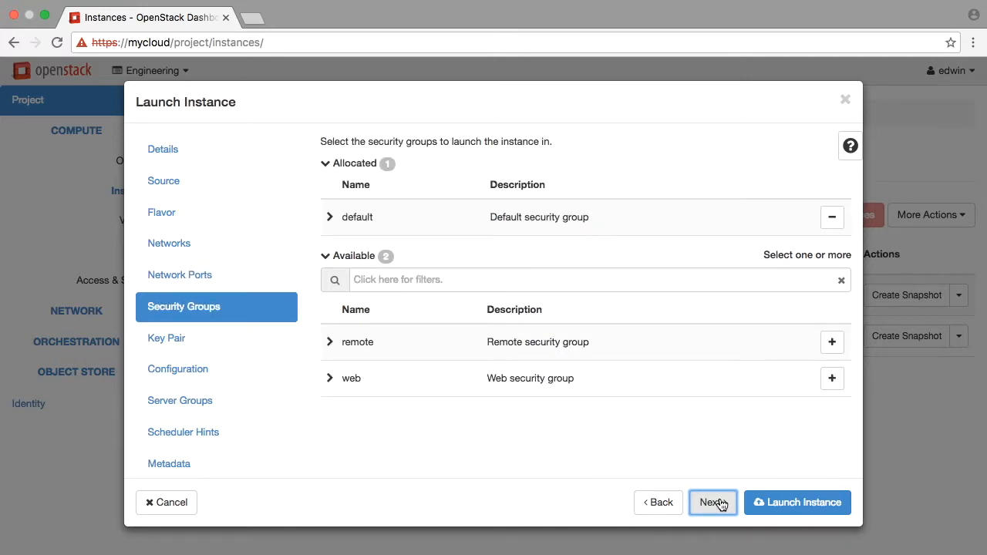
left_click(831, 344)
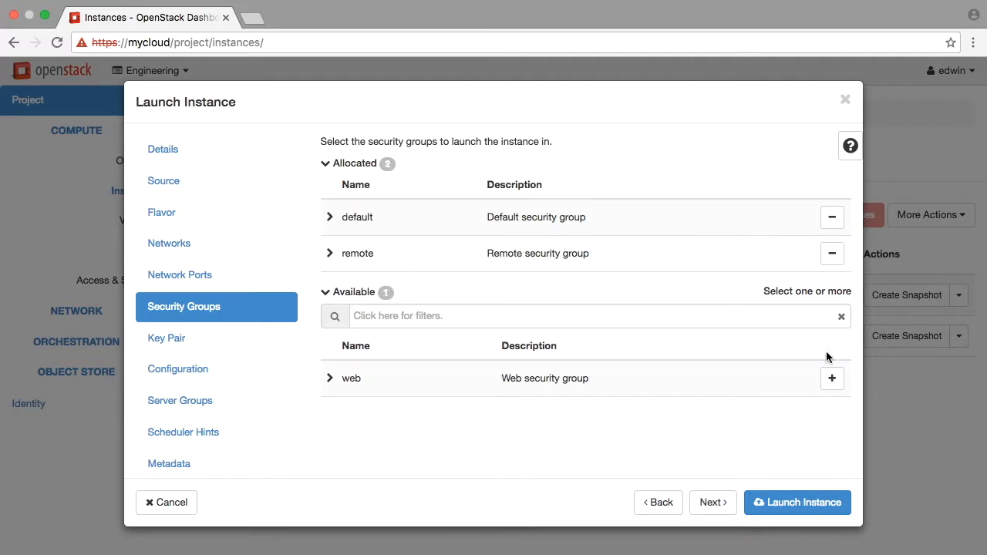
left_click(831, 378)
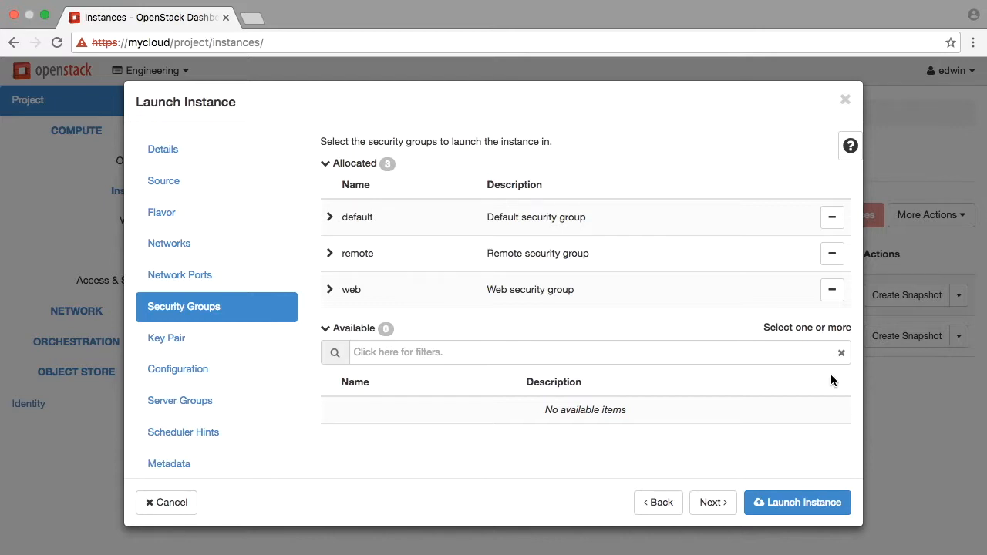
left_click(832, 255)
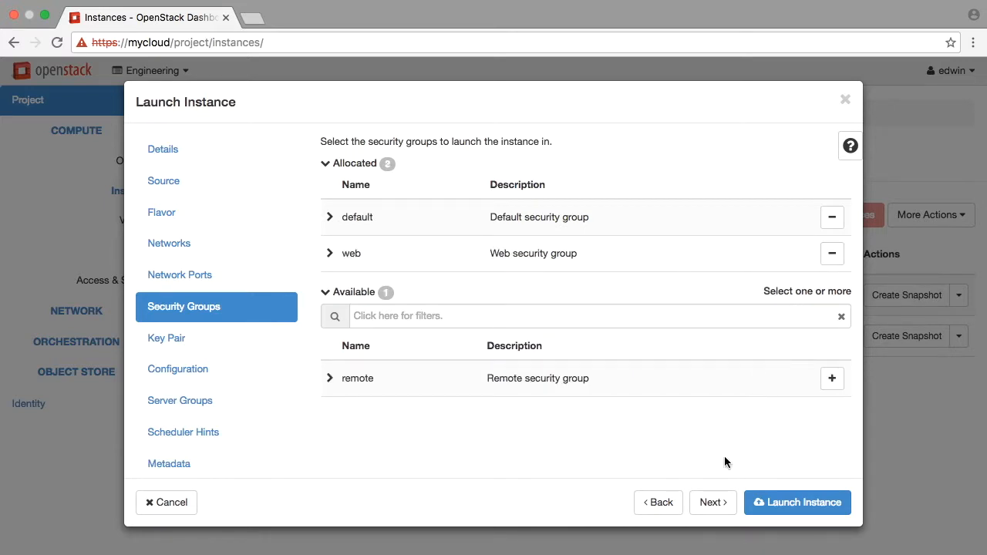
Step: Filter the available key pairs by dev, allocate dev-keypair instead of keypair01, and check its public key
left_click(715, 502)
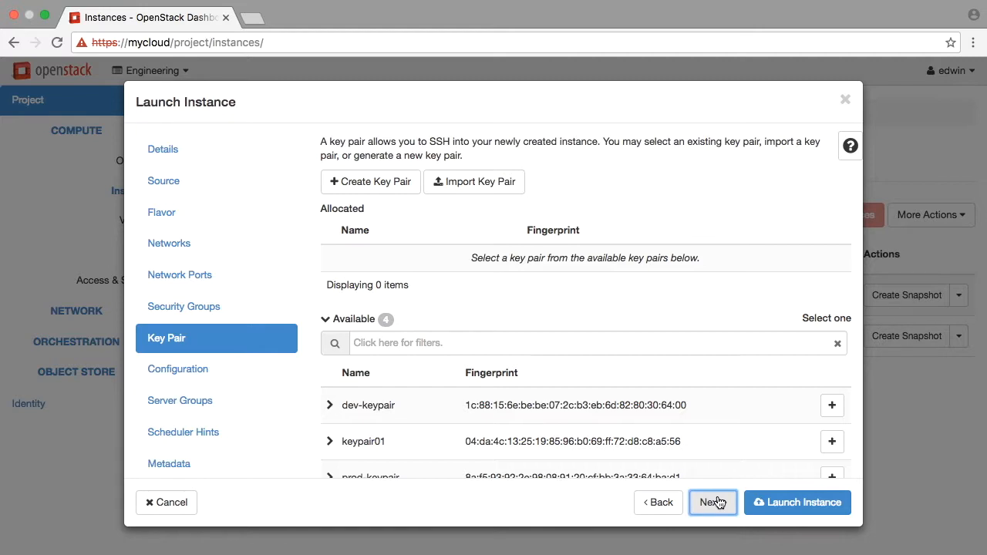
left_click(831, 441)
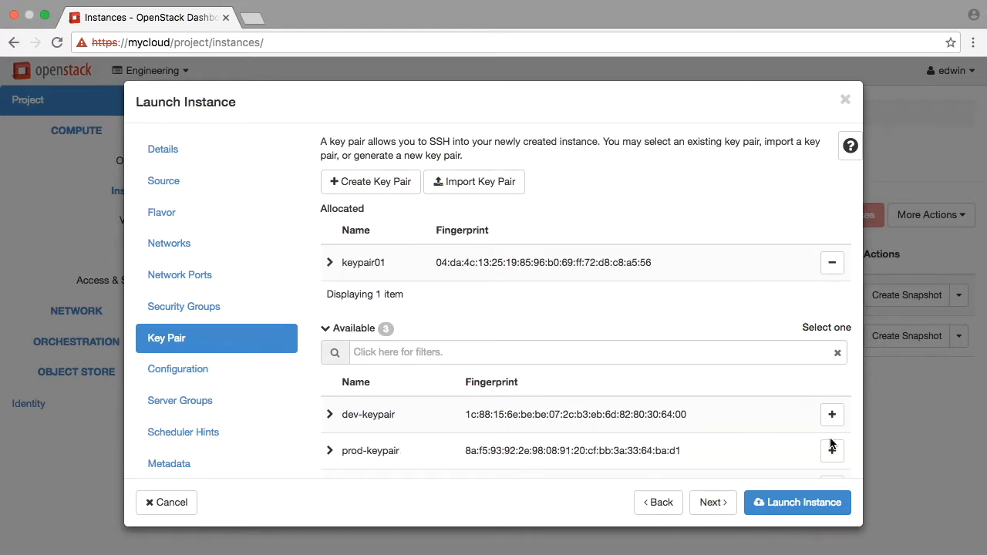
left_click(830, 264)
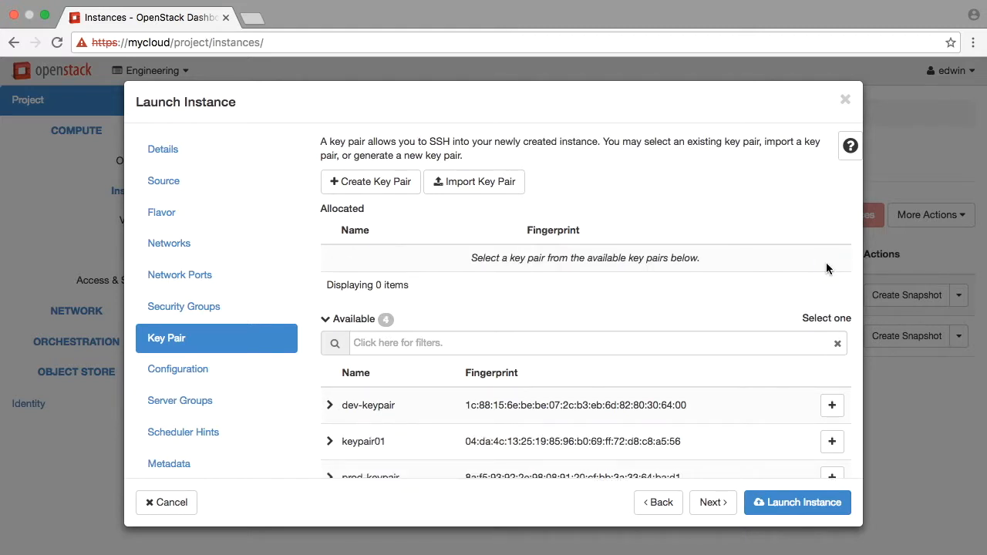
left_click(541, 339)
type("dev")
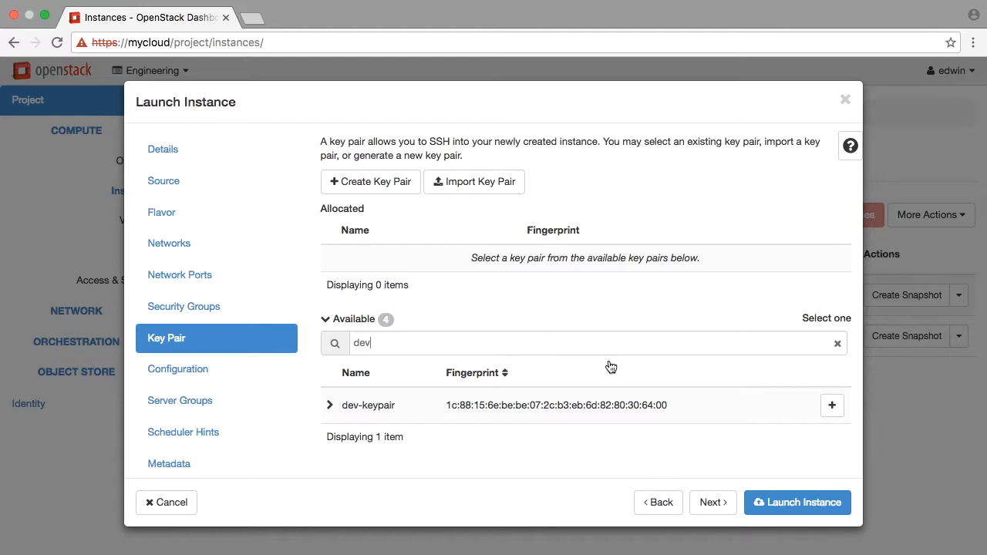
left_click(831, 407)
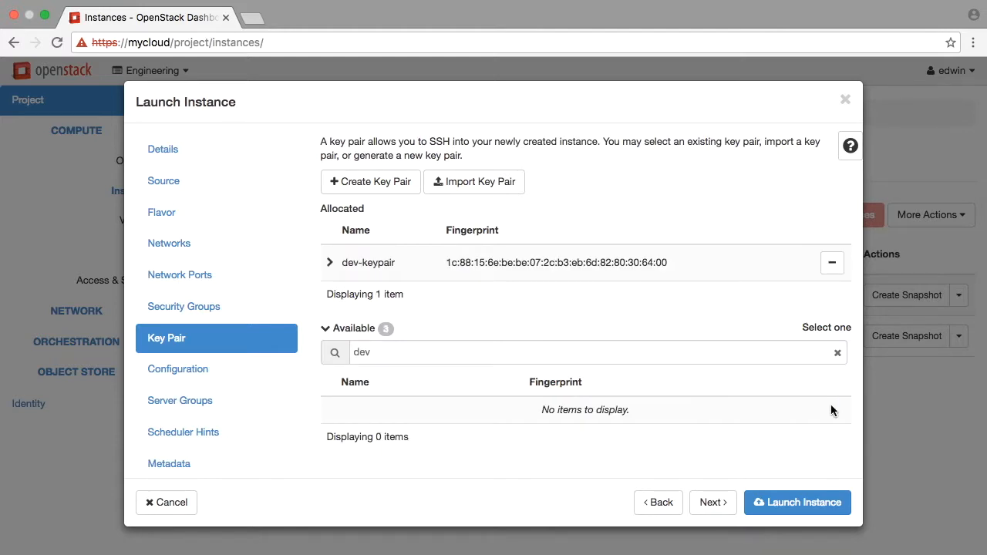
left_click(330, 264)
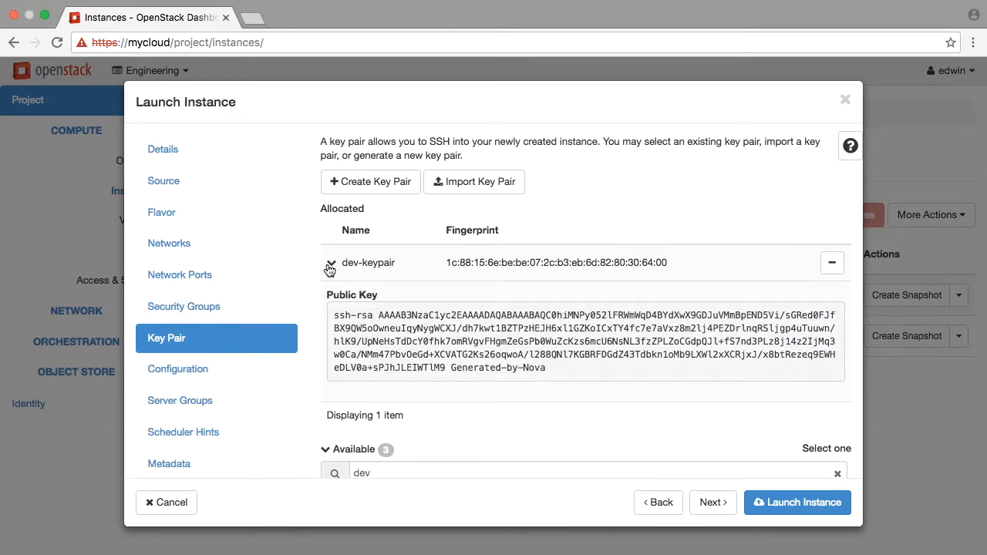
left_click(330, 264)
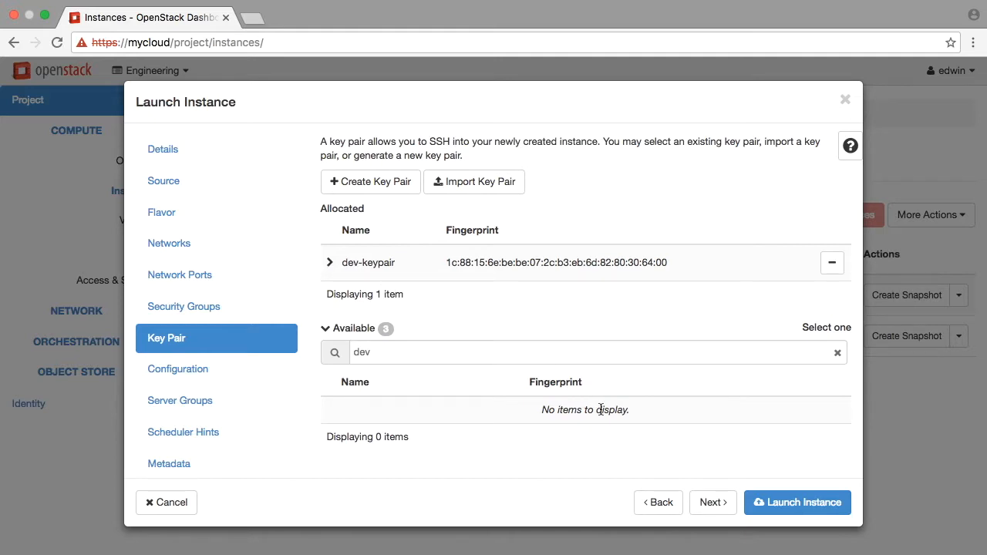
Step: Review the instance configuration options, leaving the customization script empty and the disk partition on Automatic
left_click(711, 501)
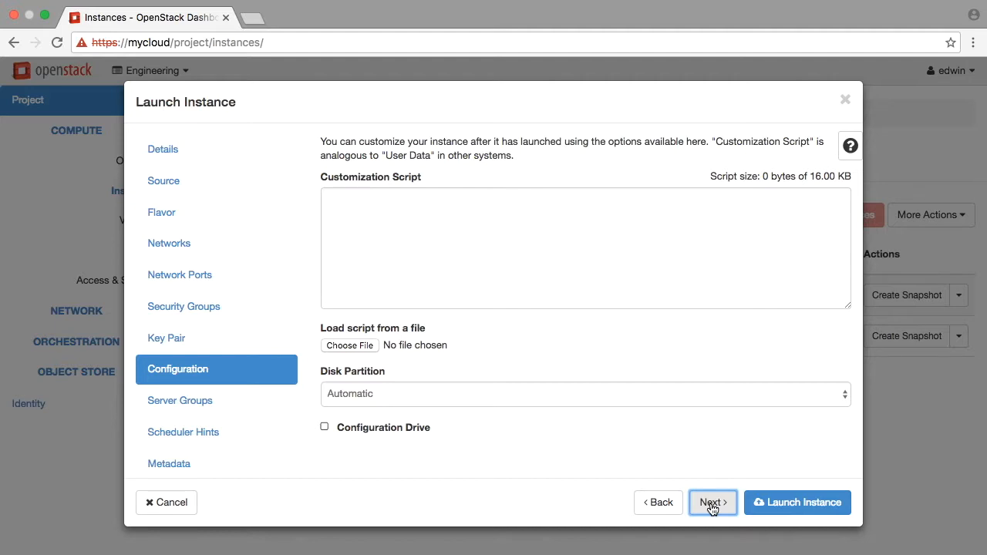
left_click(577, 270)
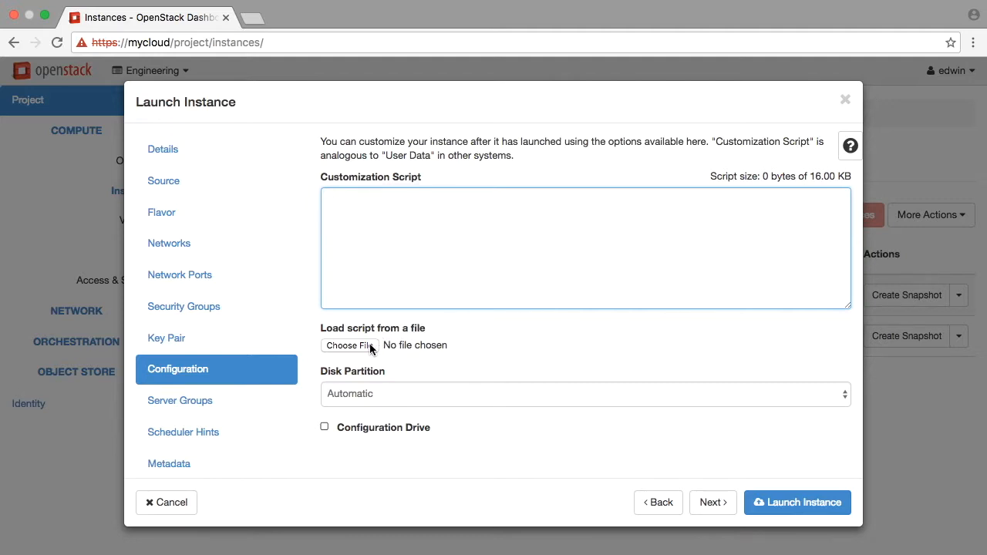
left_click(421, 389)
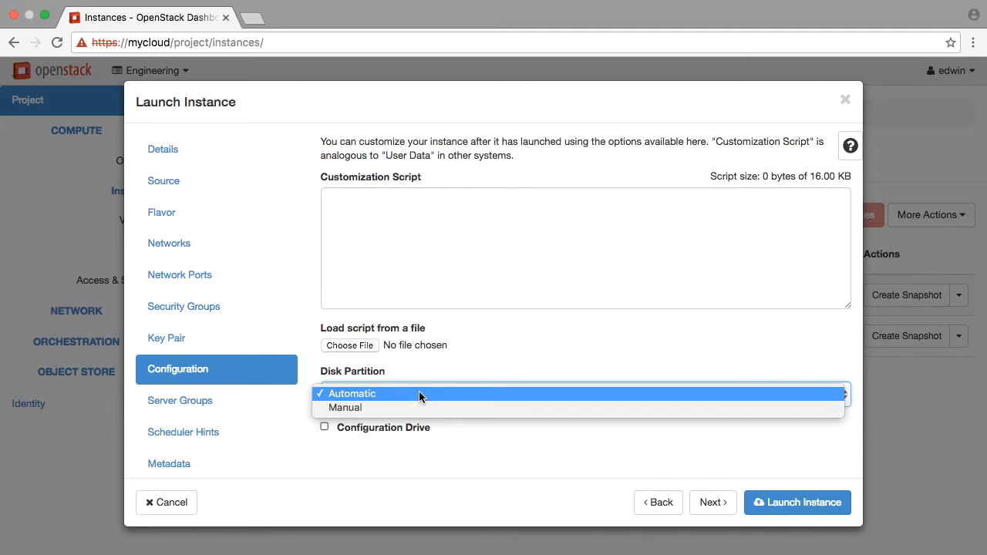
left_click(419, 393)
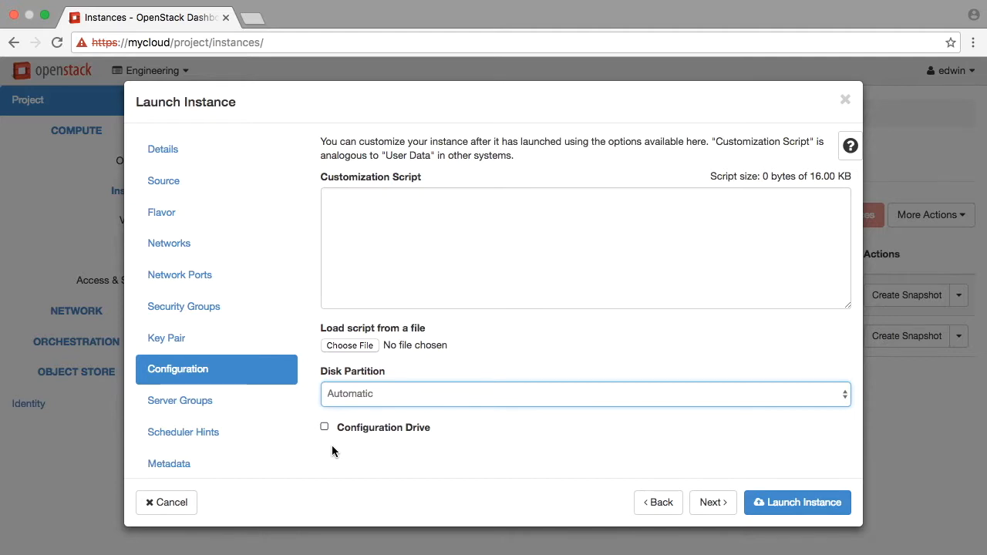
Step: Add the Python Version item from Runtime Environment and the Apache HTTP Server group from Web Servers to the instance metadata
left_click(177, 465)
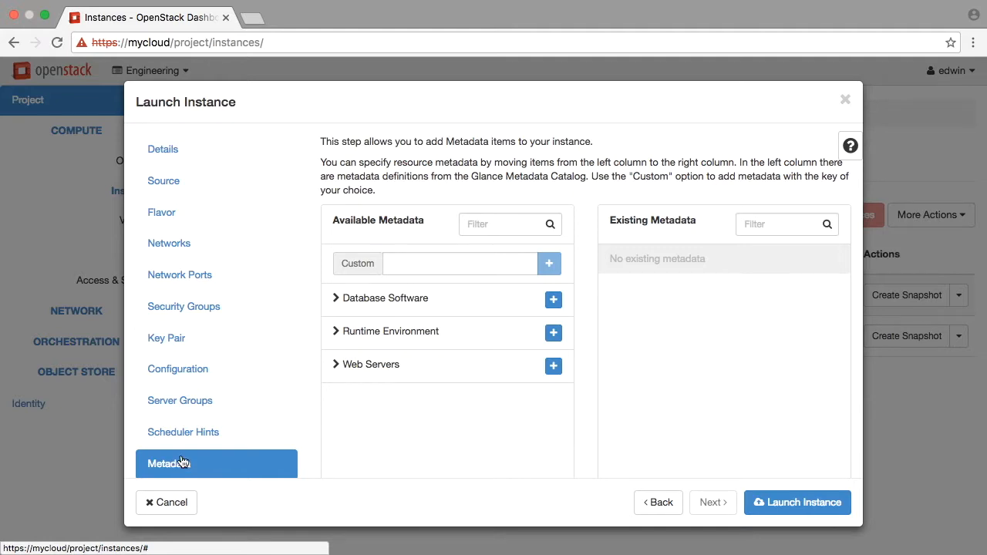
left_click(336, 332)
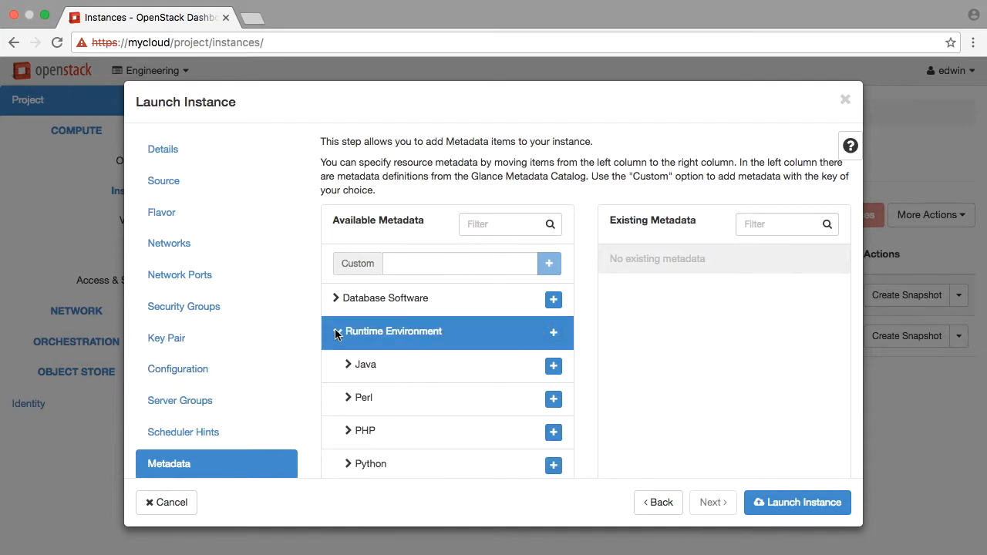
scroll(336, 331, "down", 2)
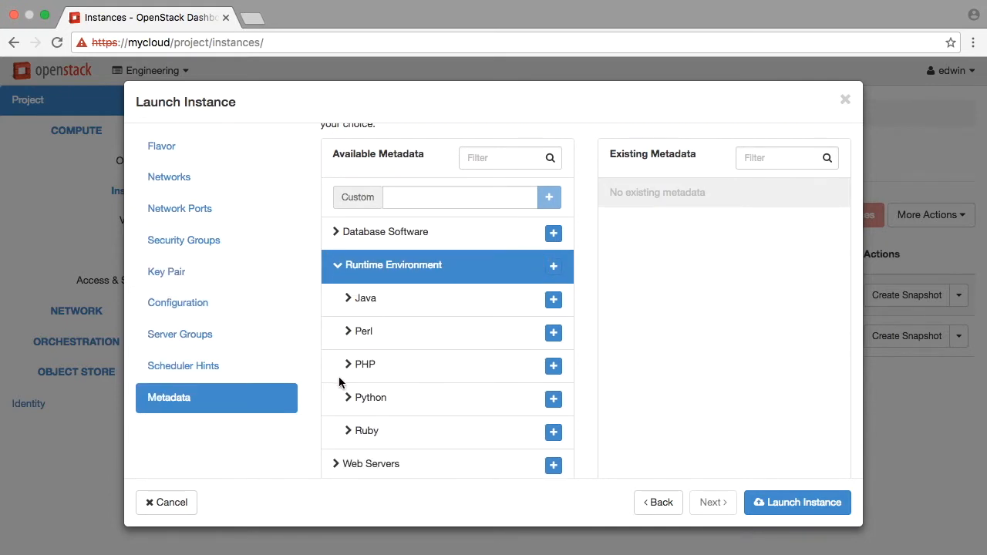
left_click(348, 397)
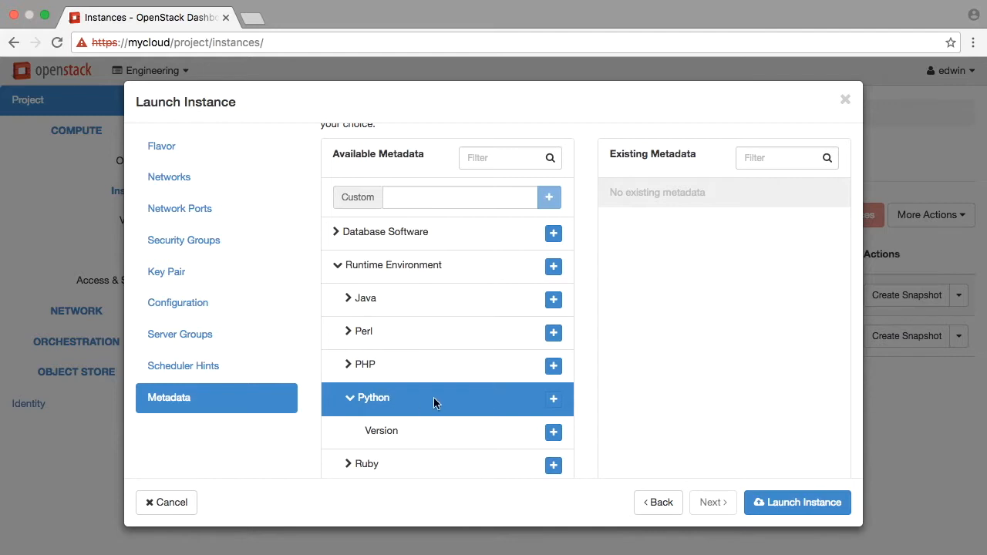
left_click(553, 432)
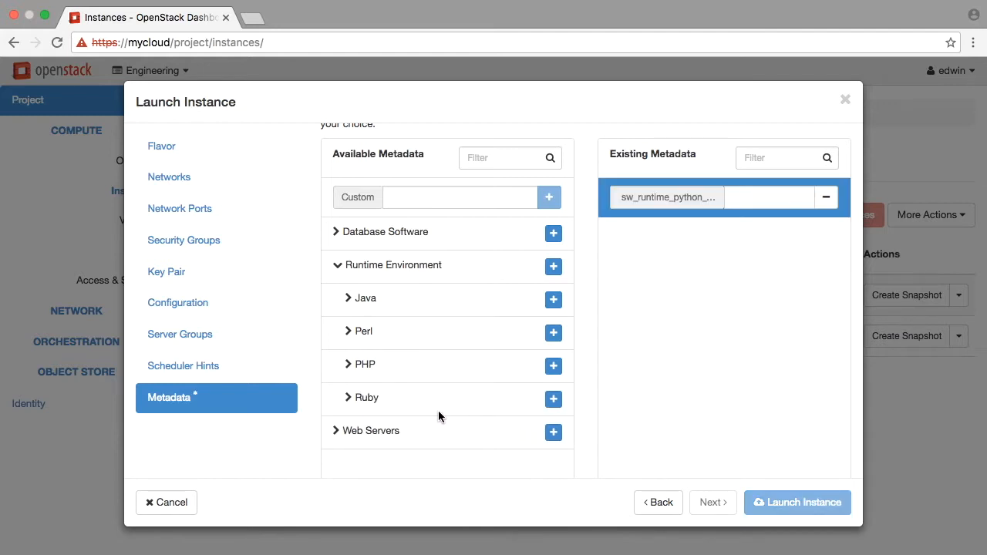
left_click(335, 429)
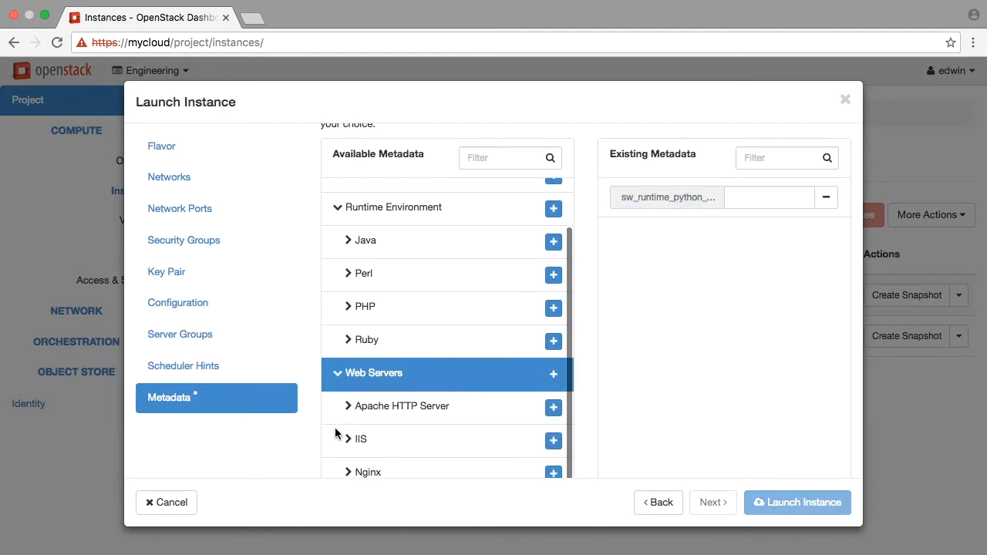
left_click(553, 399)
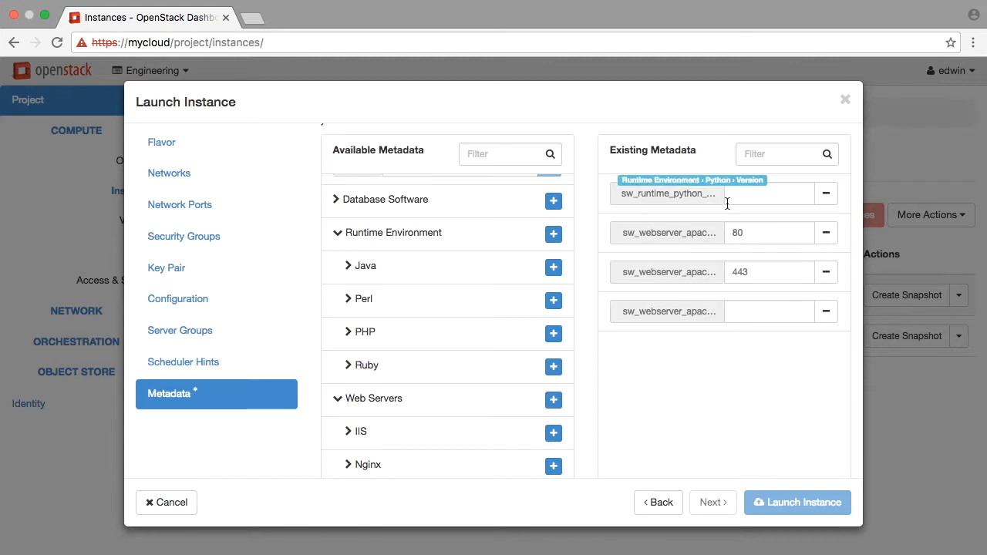
Step: Set the Python version metadata to 2.7 and the Apache HTTP Server version to 2.4
left_click(741, 194)
type("2.7")
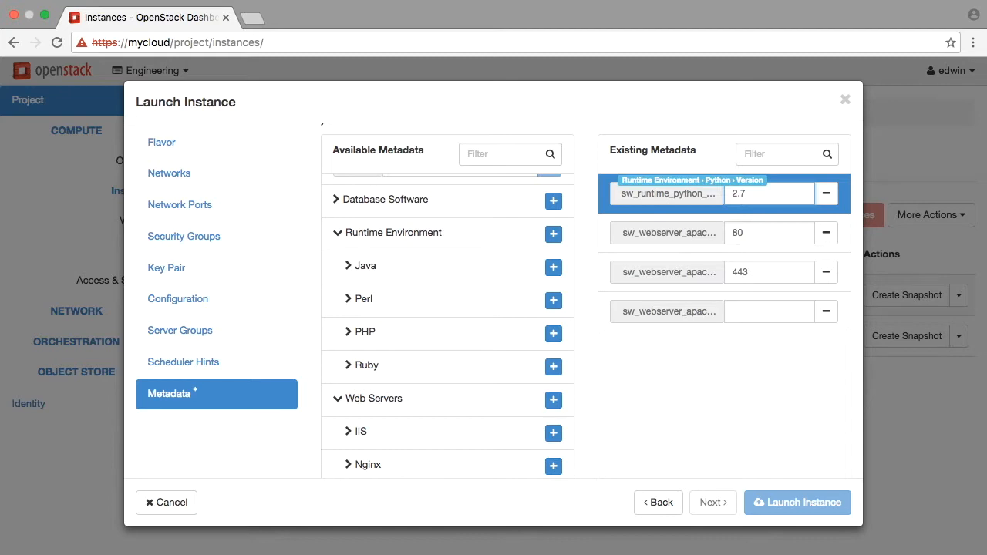
left_click(747, 314)
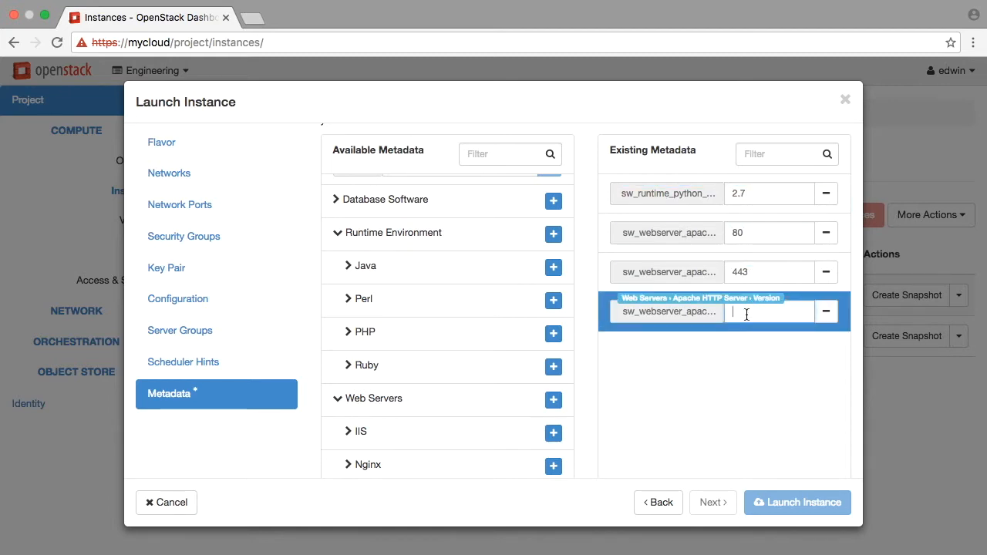
type("2")
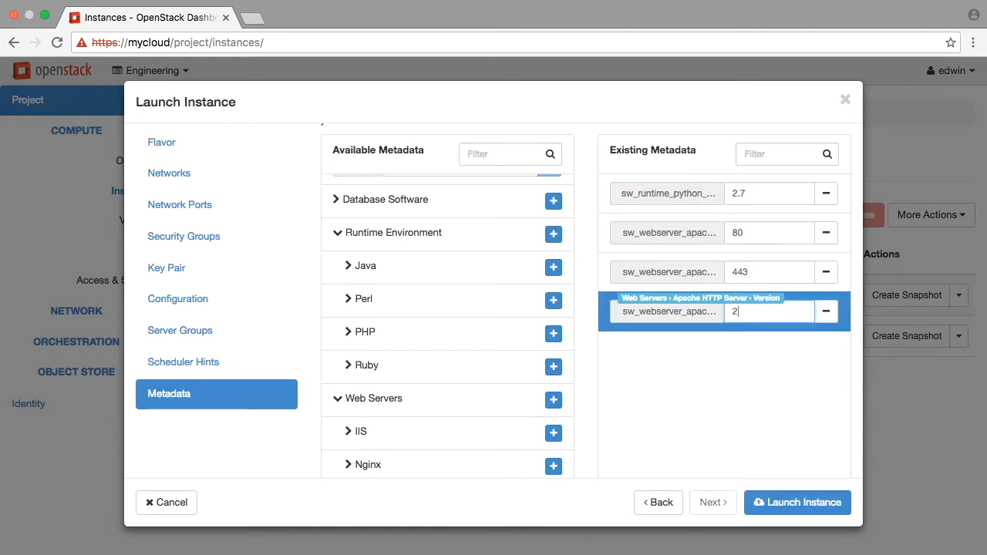
type(".4")
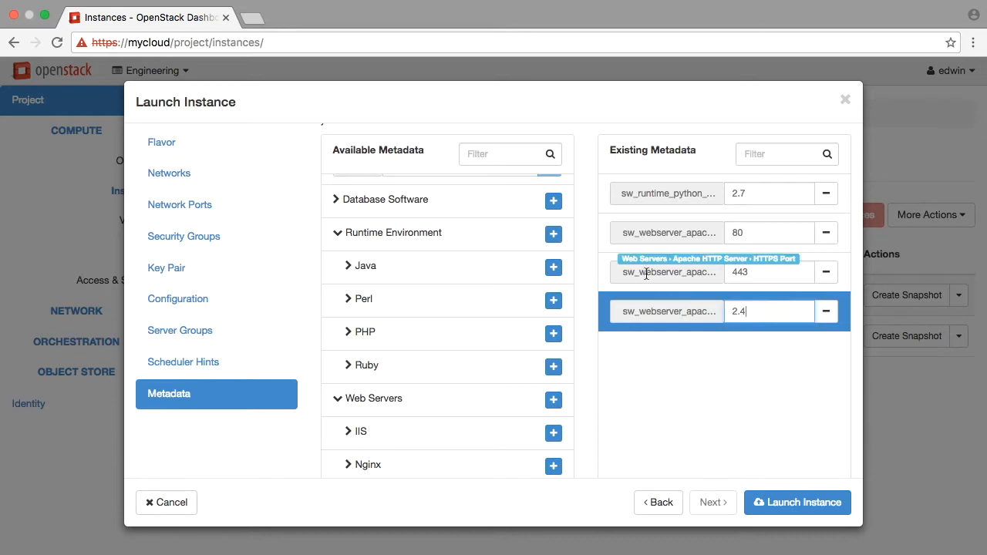
Step: Add a custom metadata key app_version to the instance with the value 1.2
scroll(454, 246, "up", 3)
left_click(453, 249)
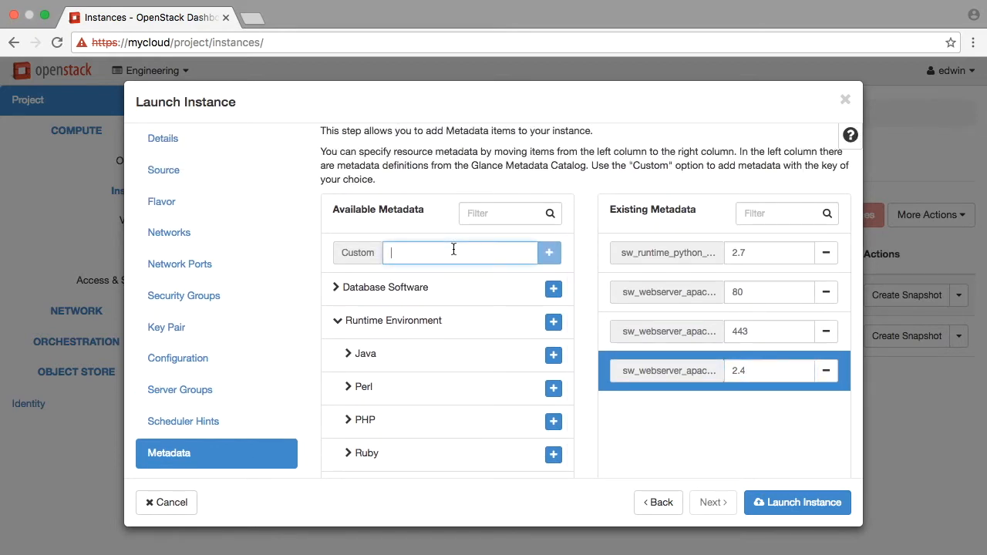
type("app_v")
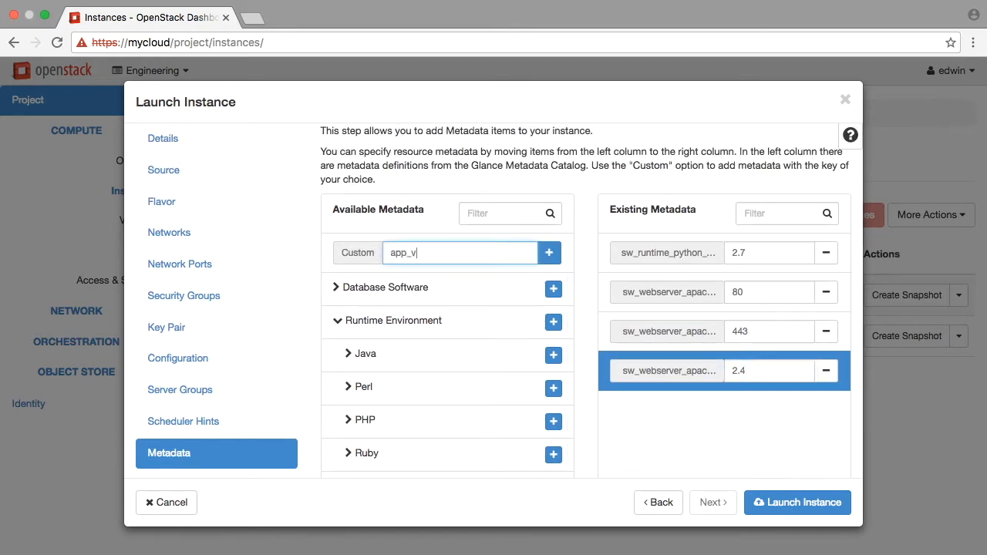
type("ersion")
left_click(549, 256)
left_click(735, 252)
type("1.2")
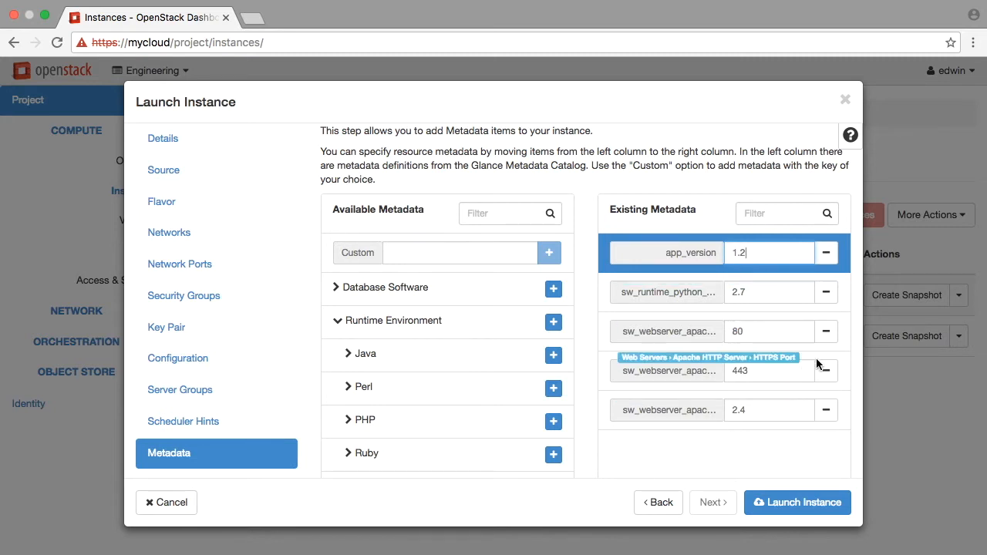
Step: Remove the Apache HTTP Server metadata entry with value 80 and launch the instance
left_click(826, 332)
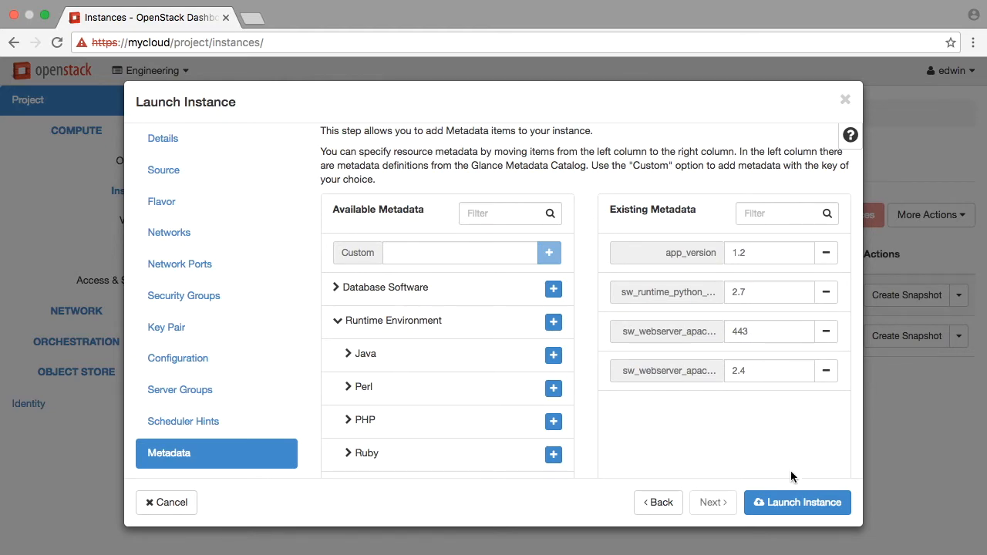
left_click(793, 502)
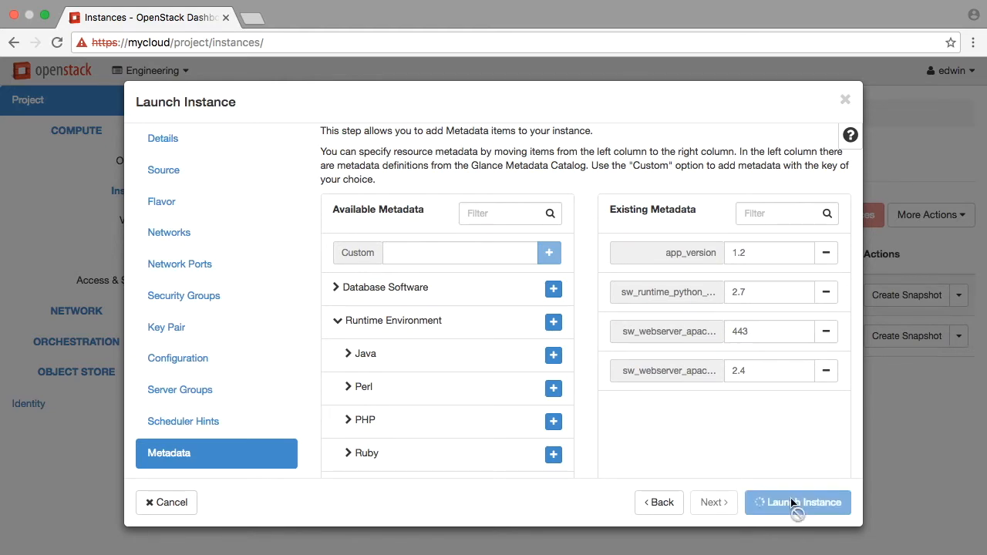